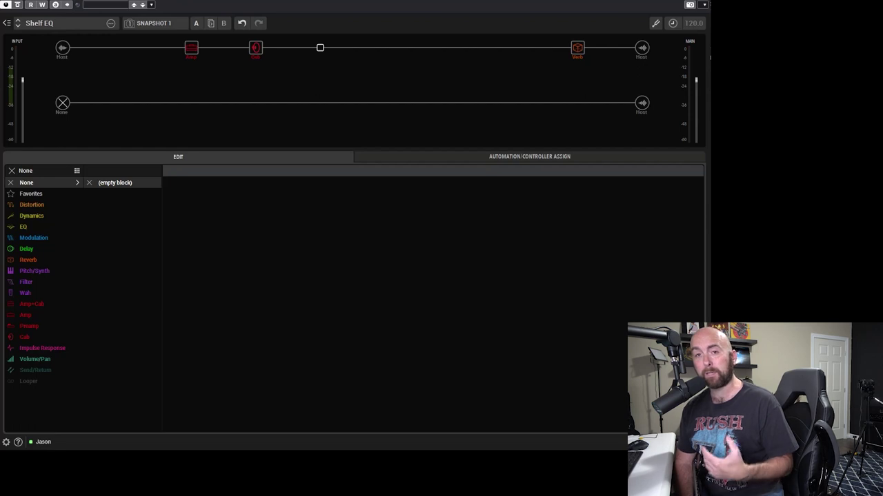
Select the Input (Host) block to show its Input Gate parameters.
{"action": "left_click", "coordinate": [62, 48]}
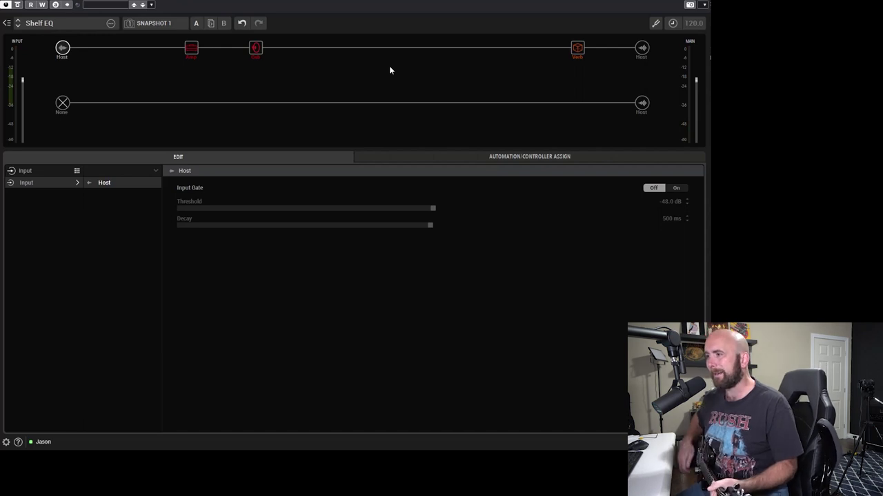
Review the Verb, Amp and 2x12 Interstate Cab settings, then add an empty slot after the Cab.
{"action": "left_click", "coordinate": [577, 47]}
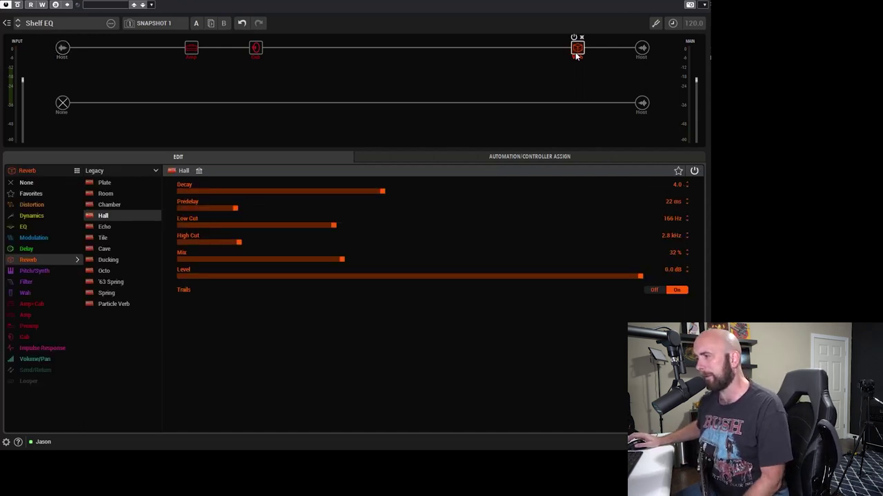
{"action": "left_click", "coordinate": [196, 54]}
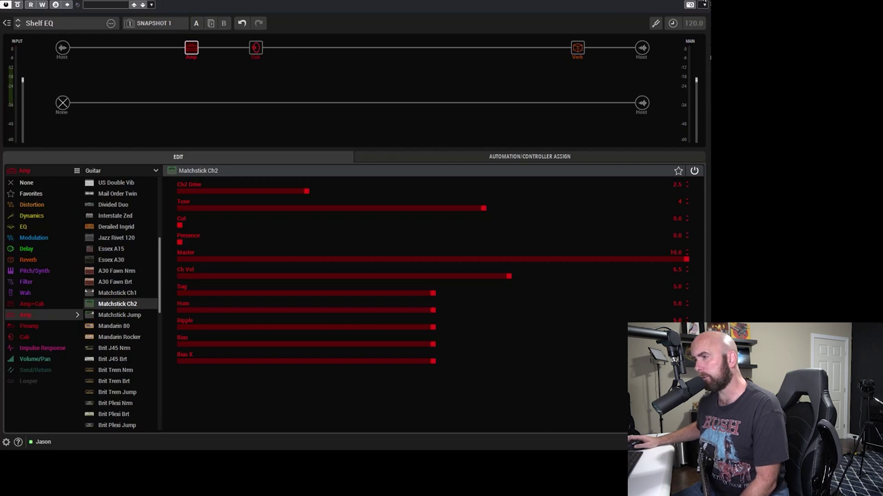
{"action": "left_click", "coordinate": [255, 47]}
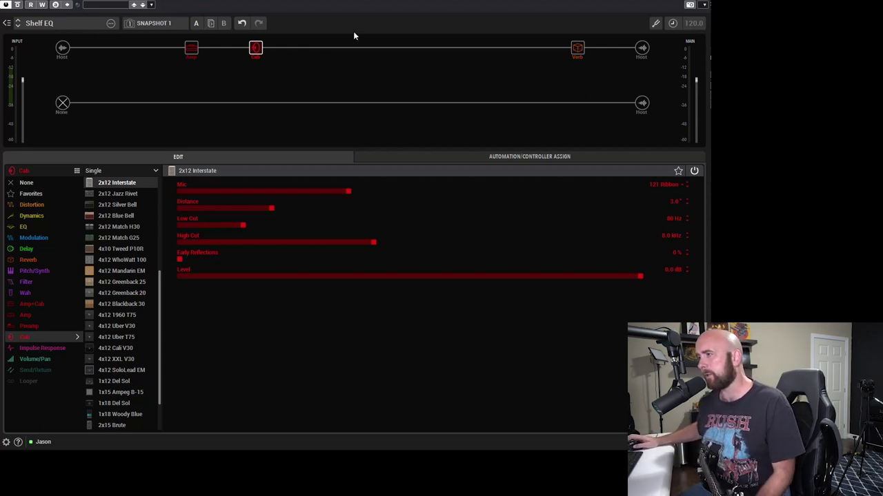
{"action": "left_click", "coordinate": [320, 47]}
Make the new block a Low/High Shelf EQ with Low Freq and High Freq at 650 Hz.
{"action": "left_click", "coordinate": [47, 228]}
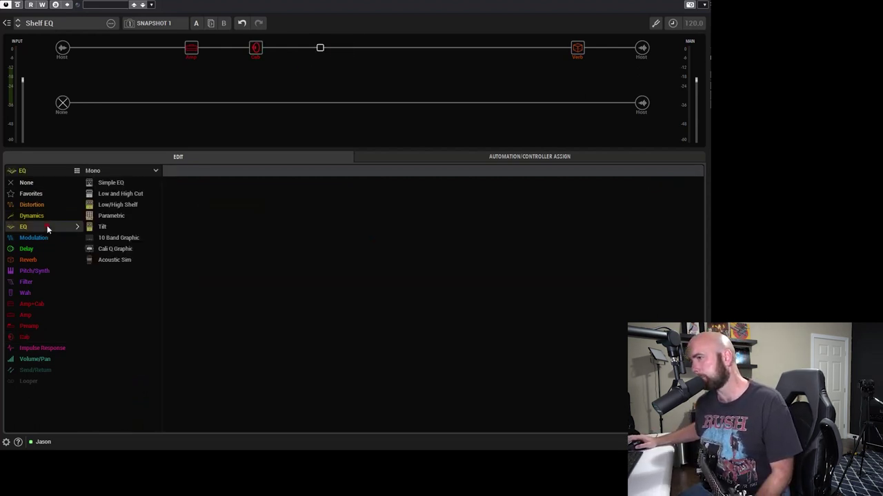
{"action": "left_click", "coordinate": [115, 204]}
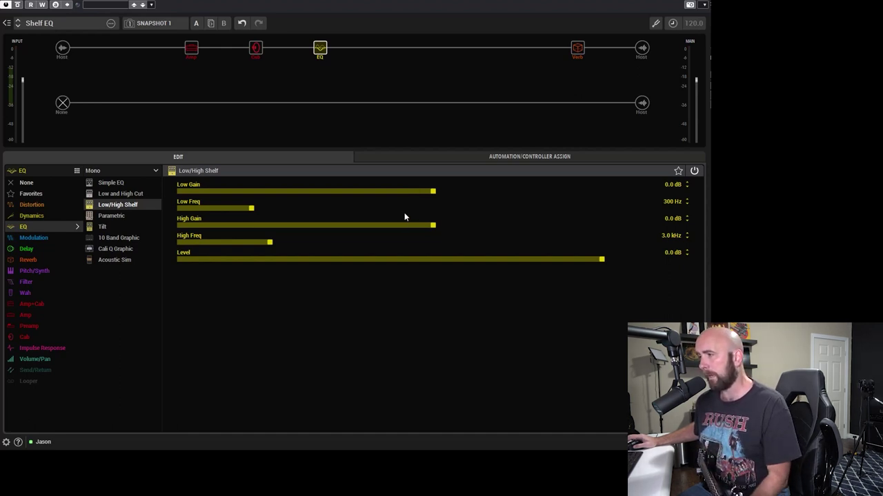
{"action": "double_click", "coordinate": [672, 201]}
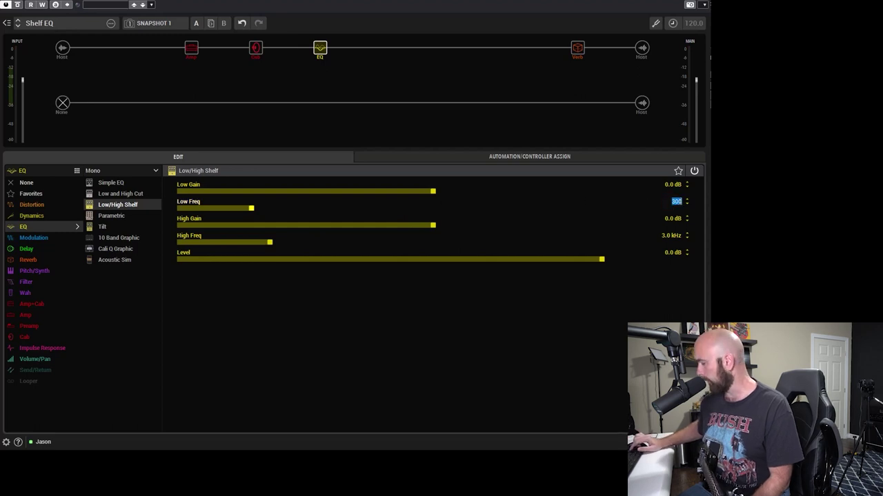
{"action": "type", "text": "650"}
{"action": "key", "text": "Return"}
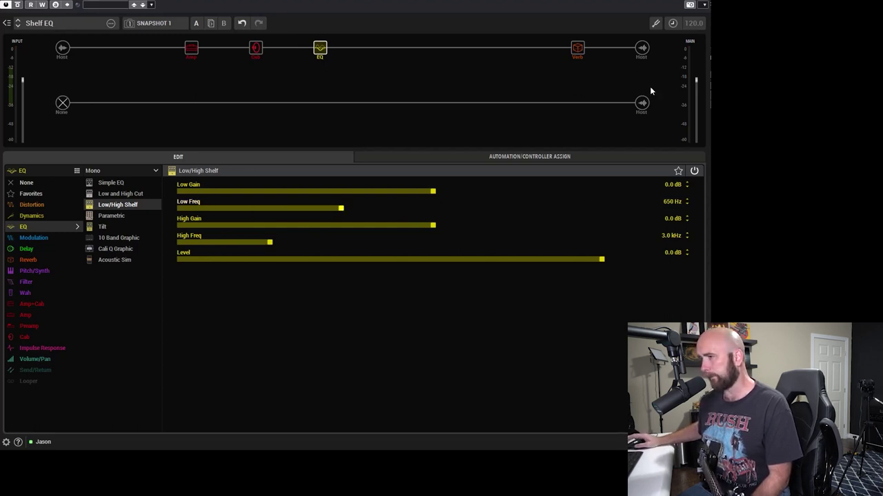
{"action": "double_click", "coordinate": [668, 235]}
{"action": "type", "text": "650"}
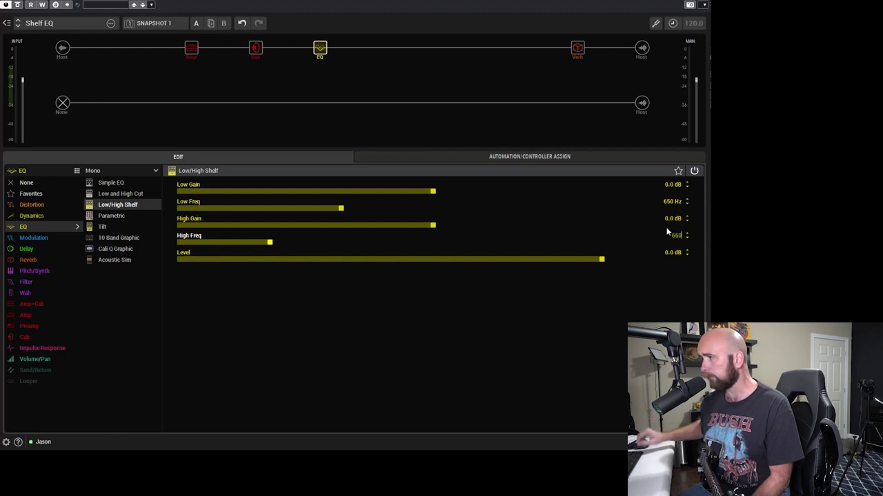
{"action": "key", "text": "Return"}
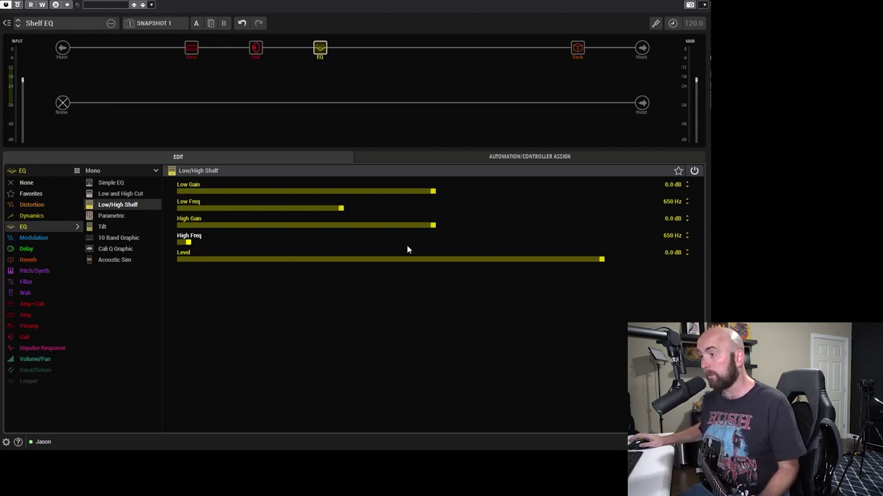
Try a 200 Hz Low Freq, then set it back to 650 Hz.
{"action": "double_click", "coordinate": [665, 204]}
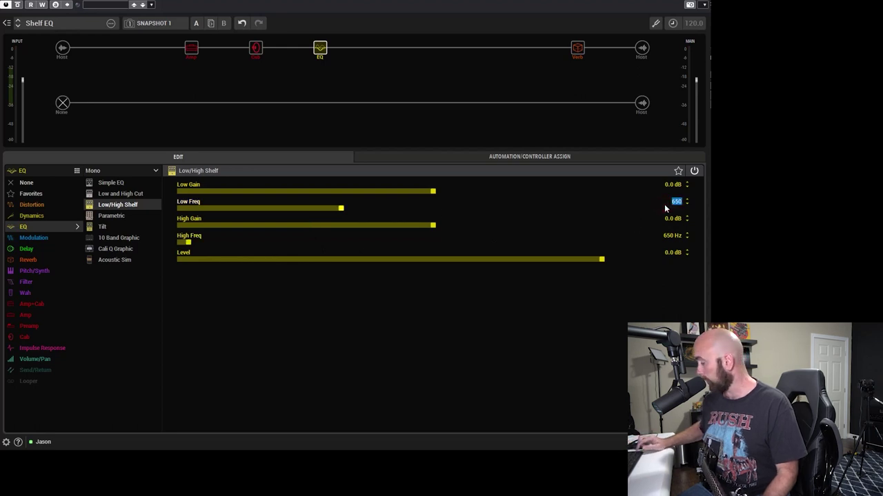
{"action": "type", "text": "200"}
{"action": "key", "text": "Return"}
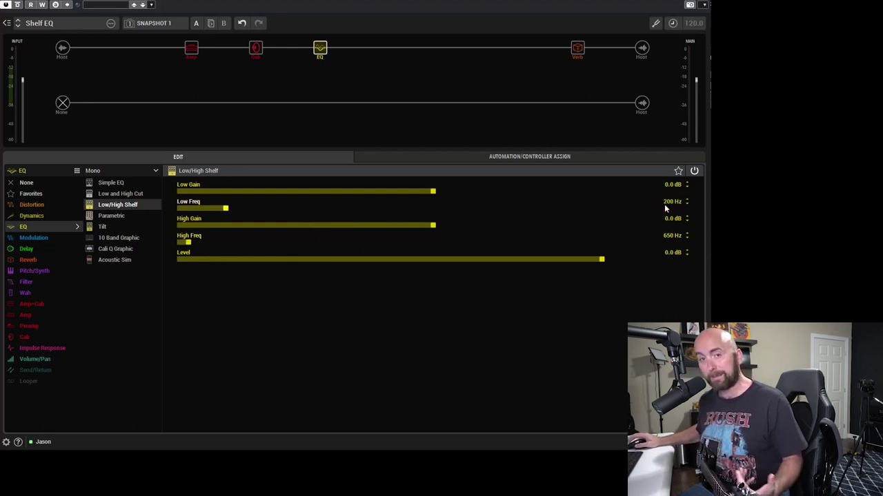
{"action": "double_click", "coordinate": [664, 204]}
{"action": "type", "text": "650"}
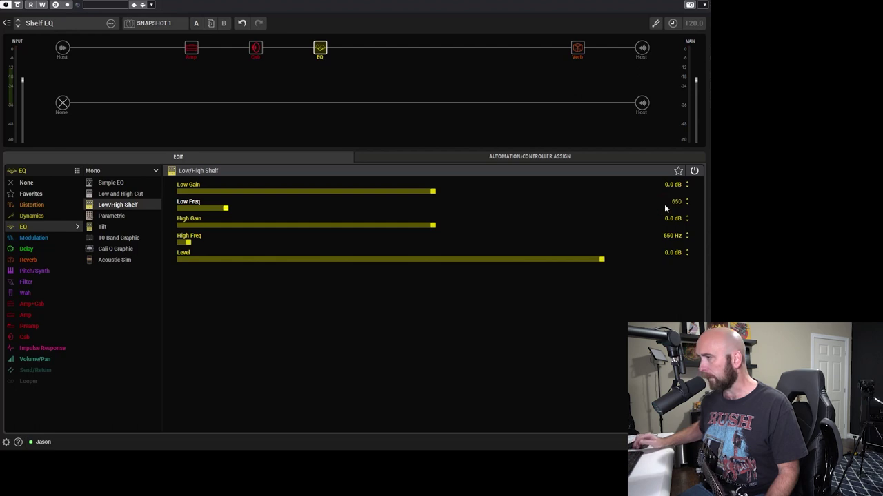
{"action": "key", "text": "Return"}
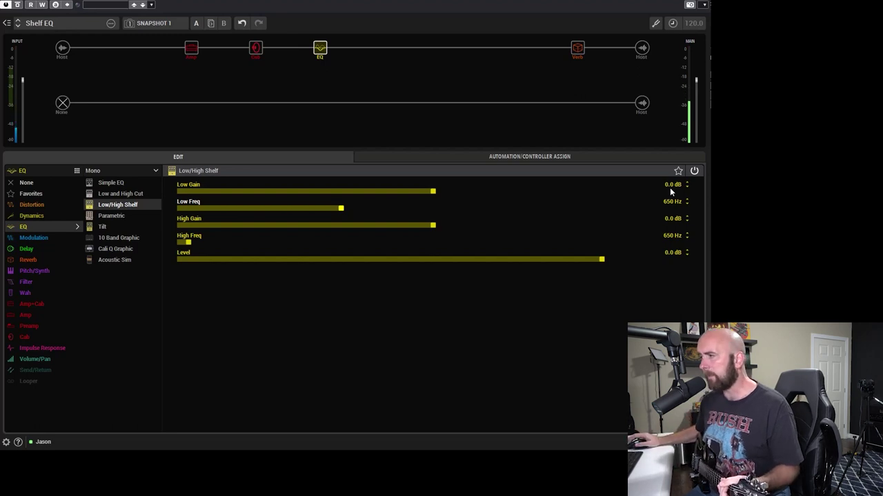
Set the EQ's Low Gain to -2.0 dB, then -3.0 dB, and bypass the block.
{"action": "double_click", "coordinate": [670, 189]}
{"action": "type", "text": "-2"}
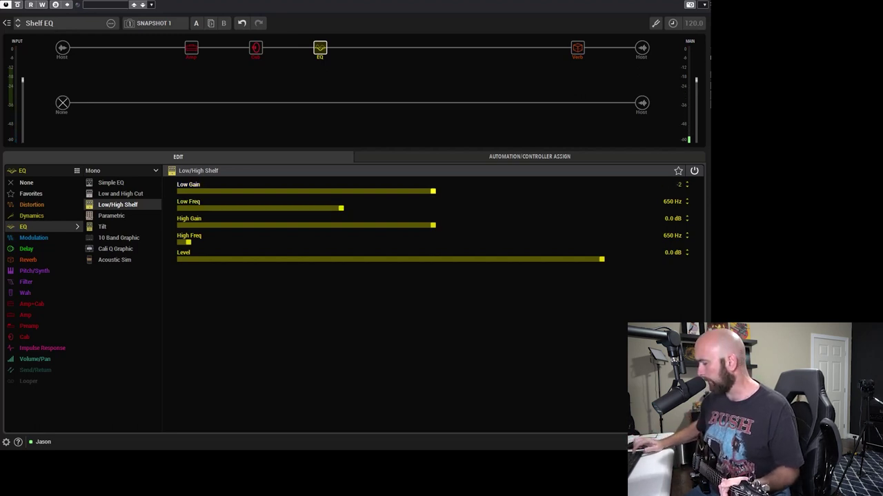
{"action": "key", "text": "Return"}
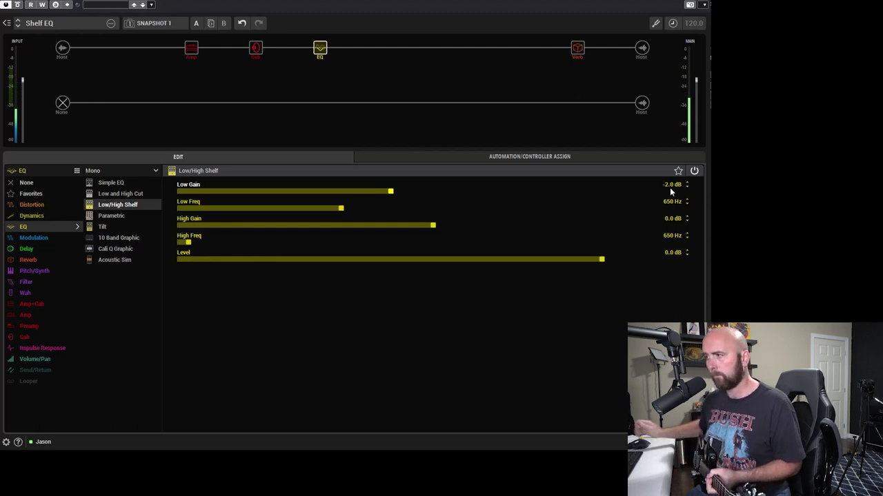
{"action": "double_click", "coordinate": [670, 191]}
{"action": "type", "text": "-3"}
{"action": "key", "text": "Return"}
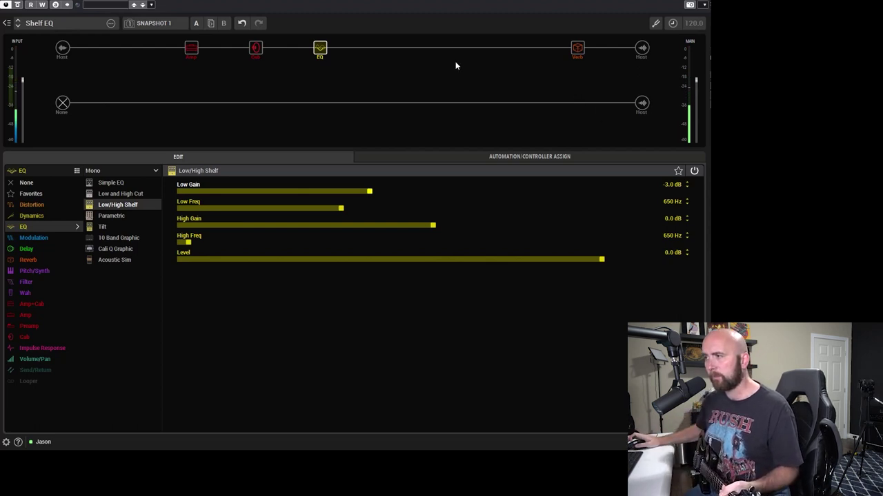
{"action": "left_click", "coordinate": [318, 38]}
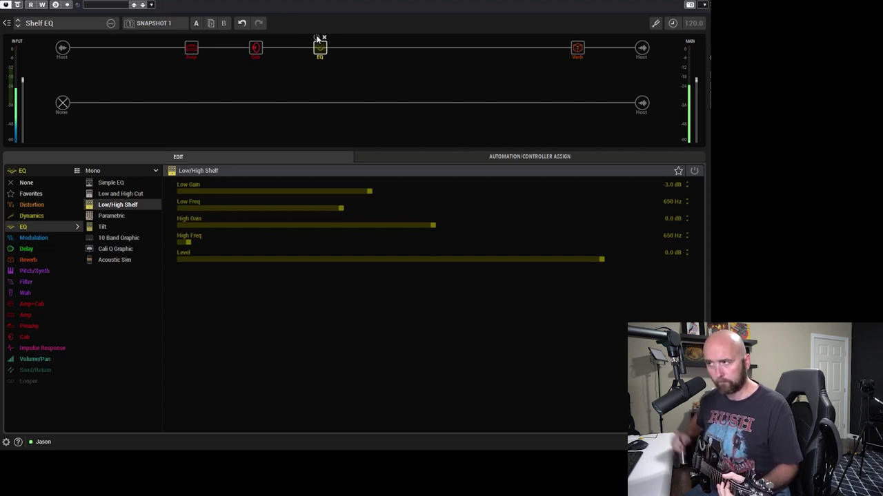
Toggle the EQ block on and off to compare, bringing Low Gain back to -2.0 dB.
{"action": "left_click", "coordinate": [317, 37]}
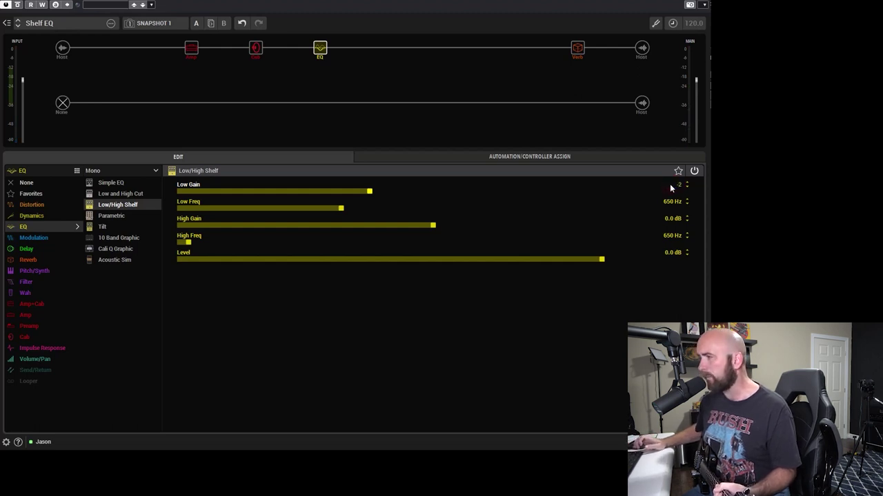
{"action": "scroll", "coordinate": [671, 187], "scroll_direction": "up", "scroll_amount": 2}
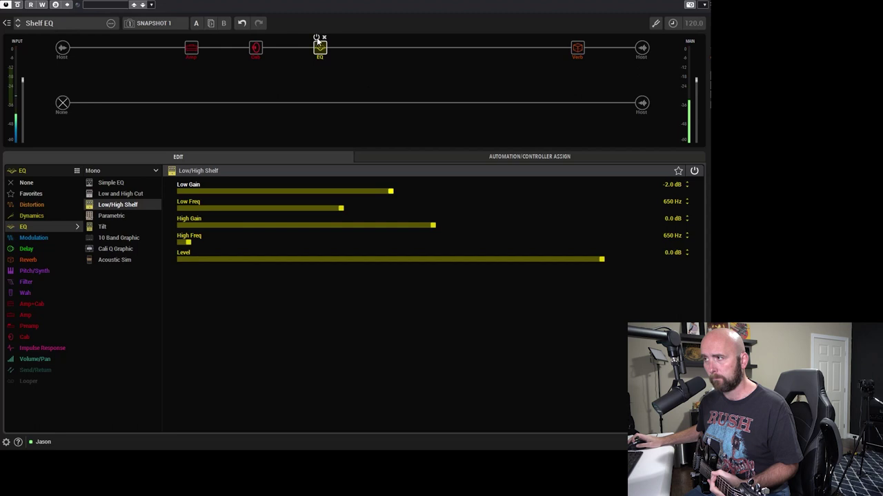
{"action": "left_click", "coordinate": [316, 38]}
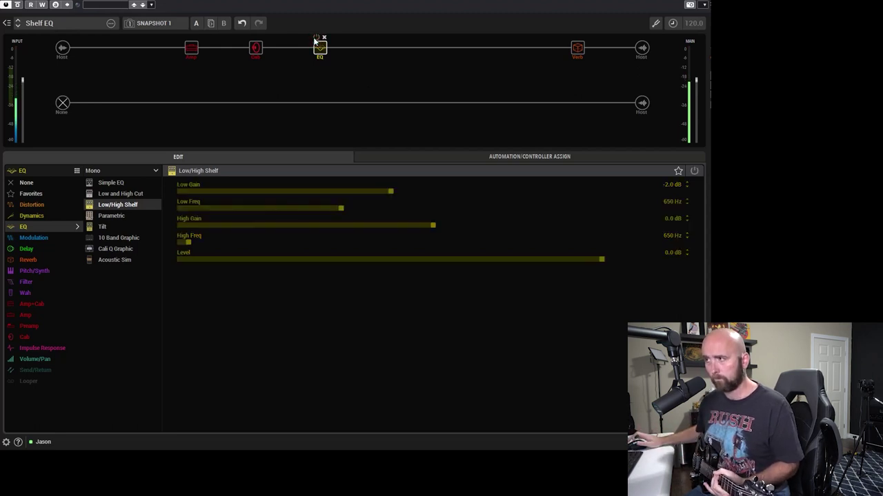
{"action": "left_click", "coordinate": [316, 38]}
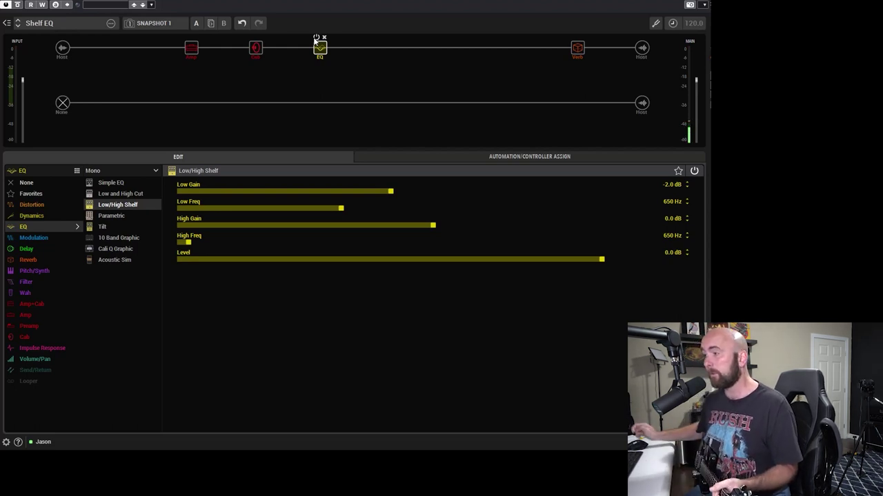
{"action": "double_click", "coordinate": [663, 220]}
Enter 1 so the EQ's High Gain reads +1.0 dB.
{"action": "type", "text": "1"}
{"action": "key", "text": "Return"}
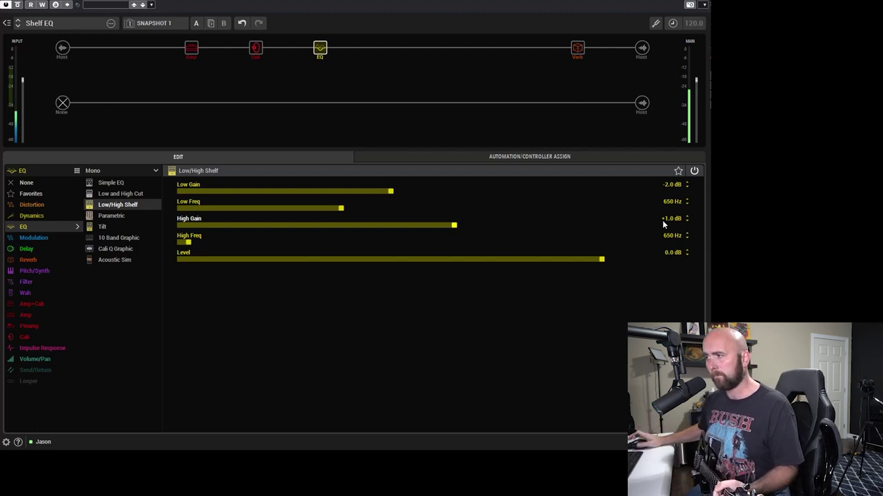
{"action": "left_click", "coordinate": [315, 39]}
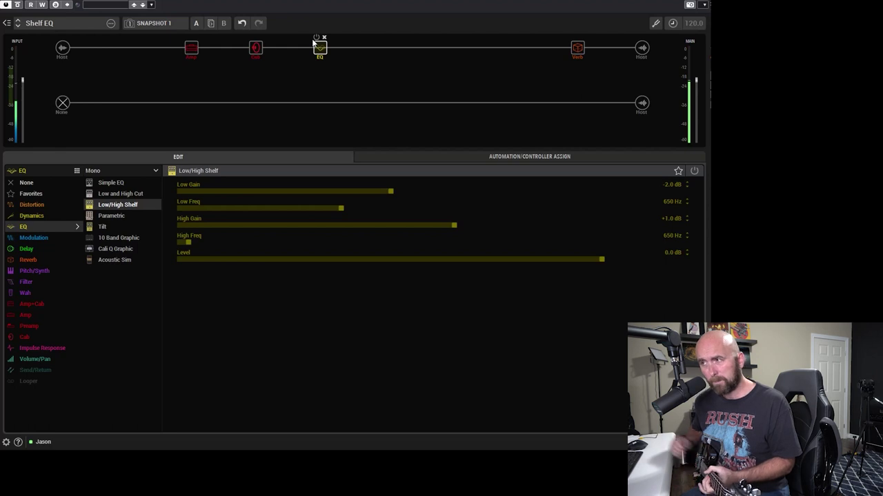
{"action": "left_click", "coordinate": [315, 38]}
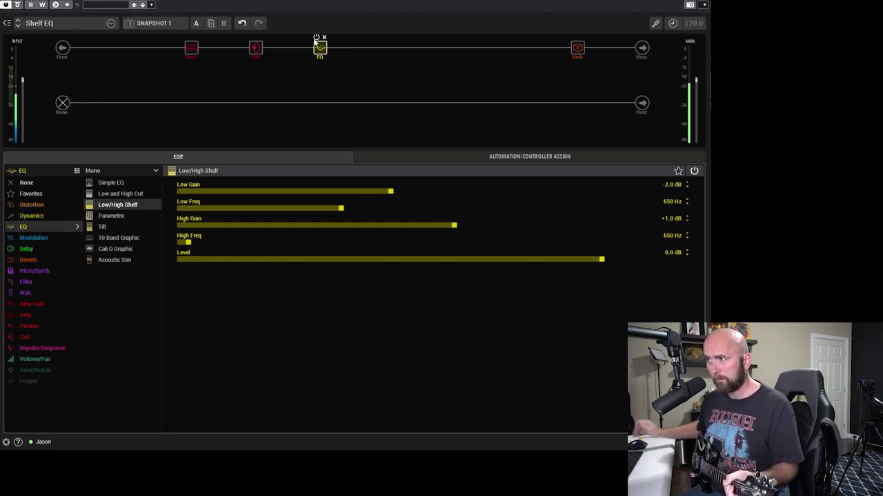
{"action": "left_click", "coordinate": [315, 37]}
{"action": "left_click", "coordinate": [312, 37]}
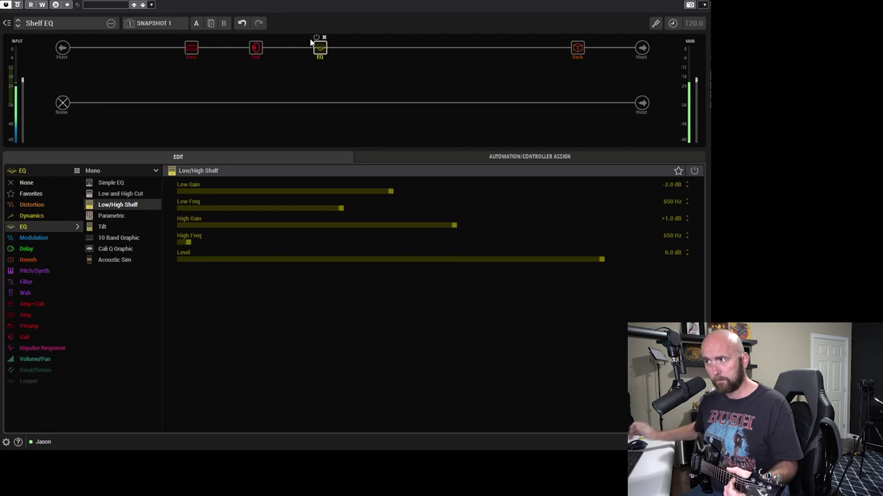
{"action": "left_click", "coordinate": [315, 37]}
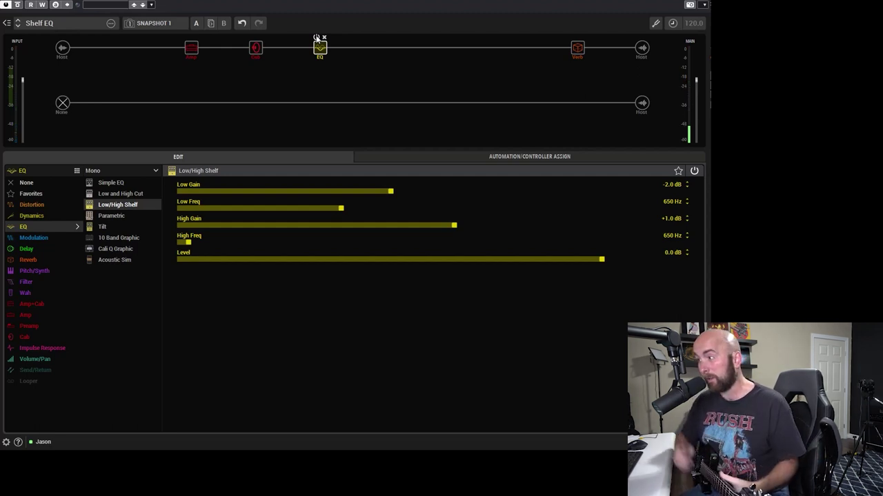
{"action": "double_click", "coordinate": [668, 187]}
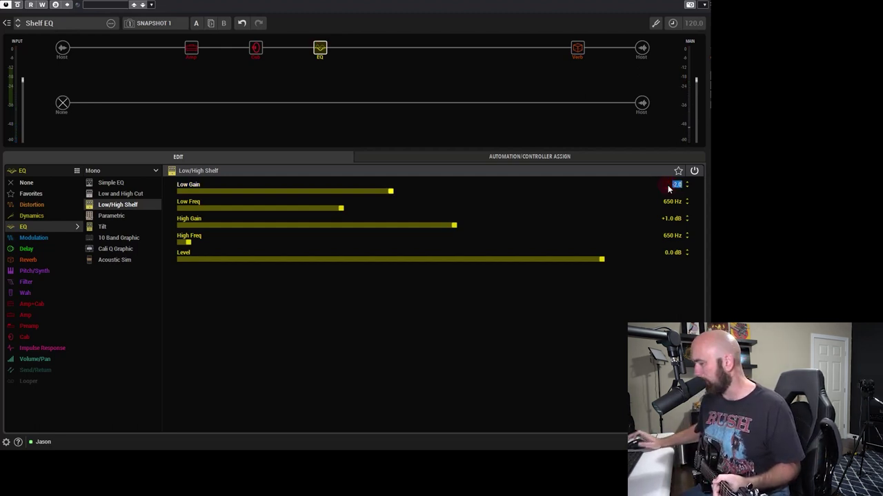
{"action": "type", "text": "-3"}
{"action": "key", "text": "Return"}
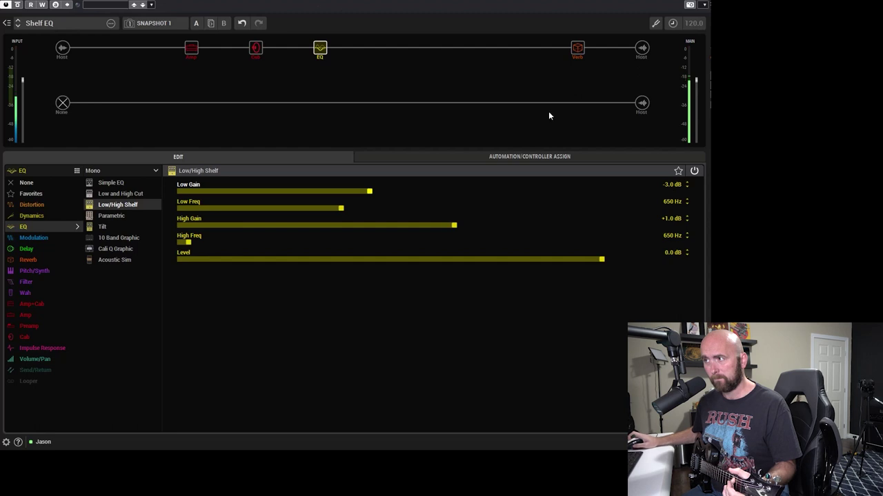
{"action": "left_click", "coordinate": [316, 38]}
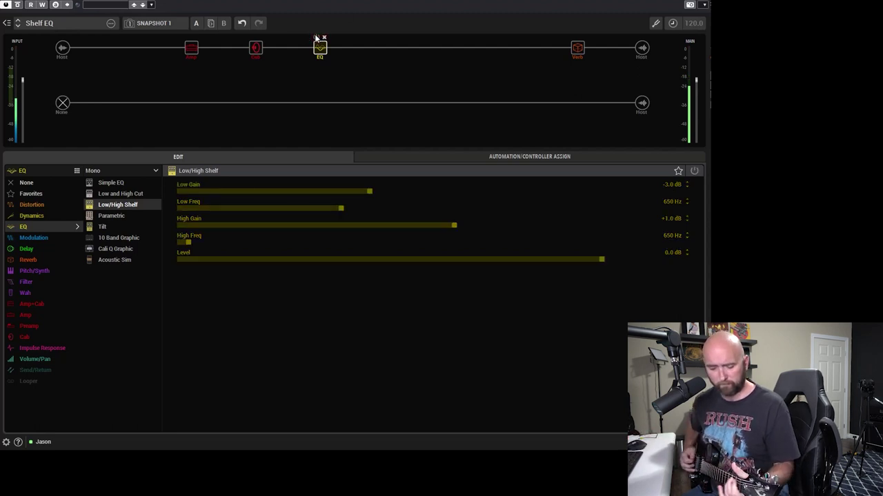
{"action": "left_click", "coordinate": [316, 38]}
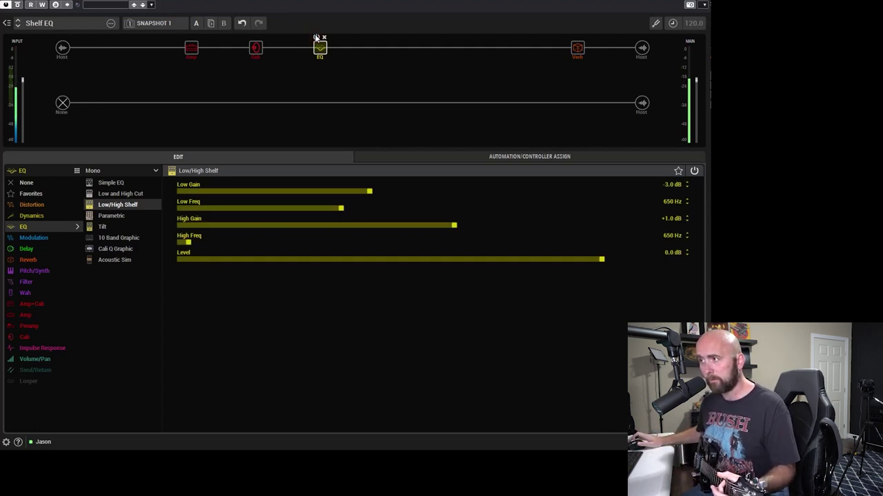
{"action": "left_click", "coordinate": [316, 38]}
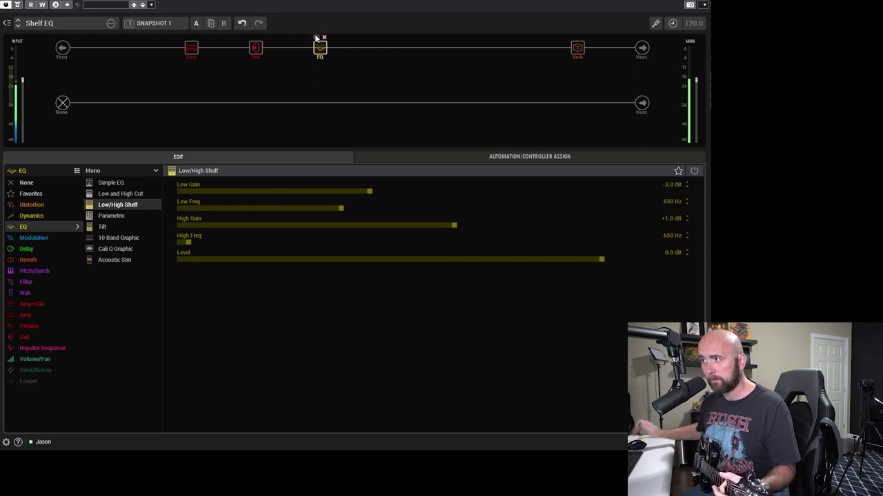
{"action": "left_click", "coordinate": [316, 38]}
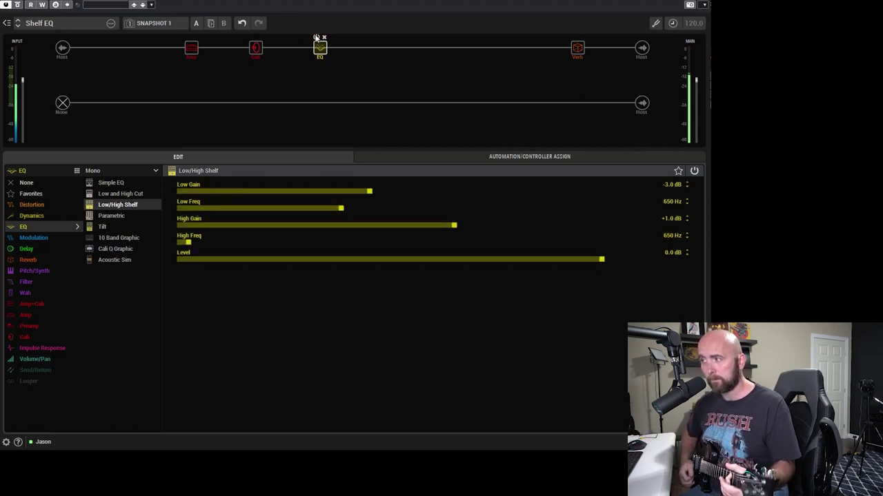
{"action": "double_click", "coordinate": [665, 186]}
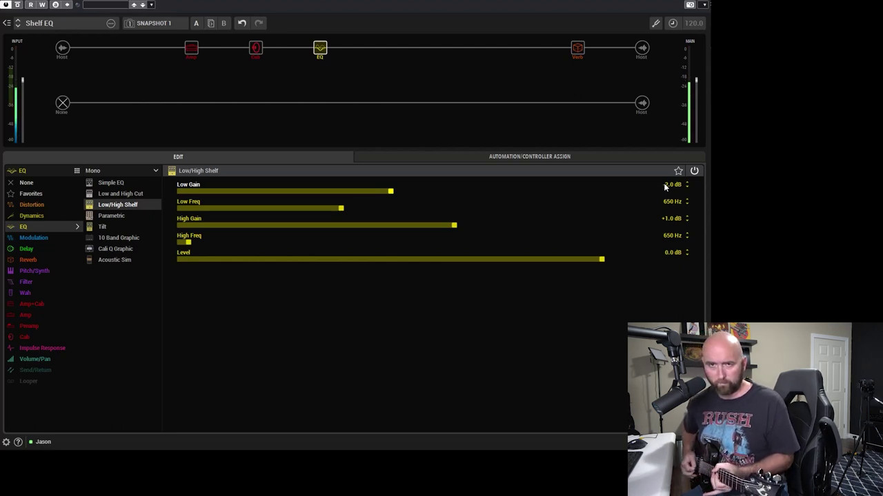
{"action": "double_click", "coordinate": [669, 202]}
Set Low Freq to 400 Hz and High Freq to 1.0 kHz, then bypass and re-enable the EQ to compare.
{"action": "type", "text": "4"}
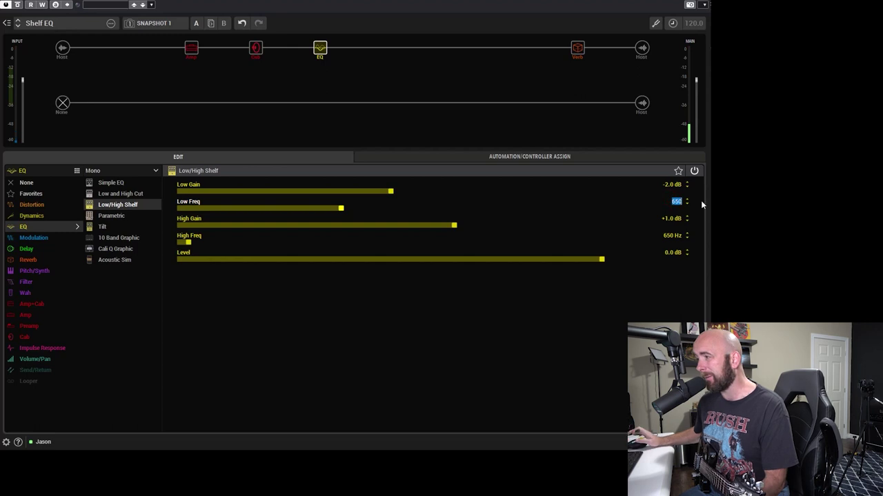
{"action": "type", "text": "00"}
{"action": "key", "text": "Return"}
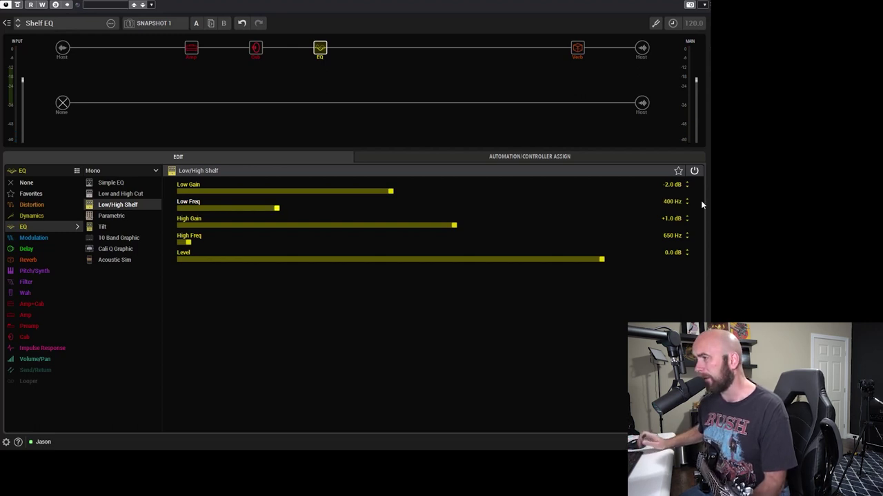
{"action": "left_click", "coordinate": [664, 236]}
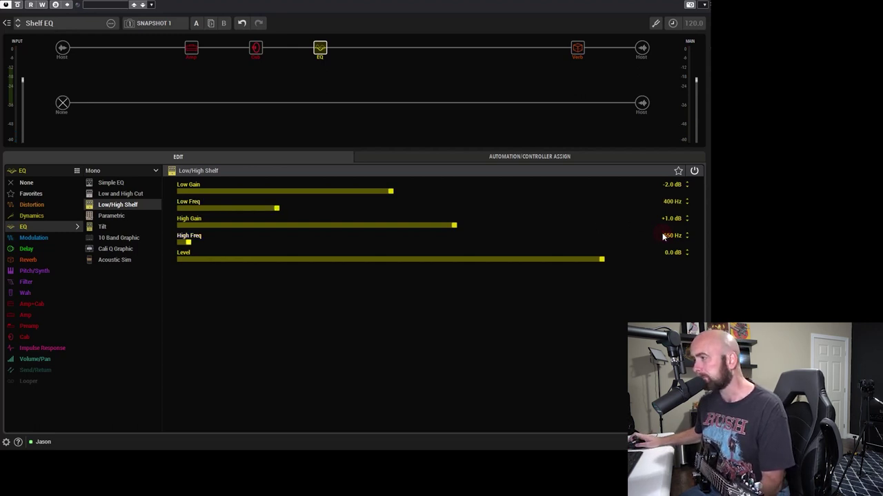
{"action": "type", "text": "1000"}
{"action": "key", "text": "Return"}
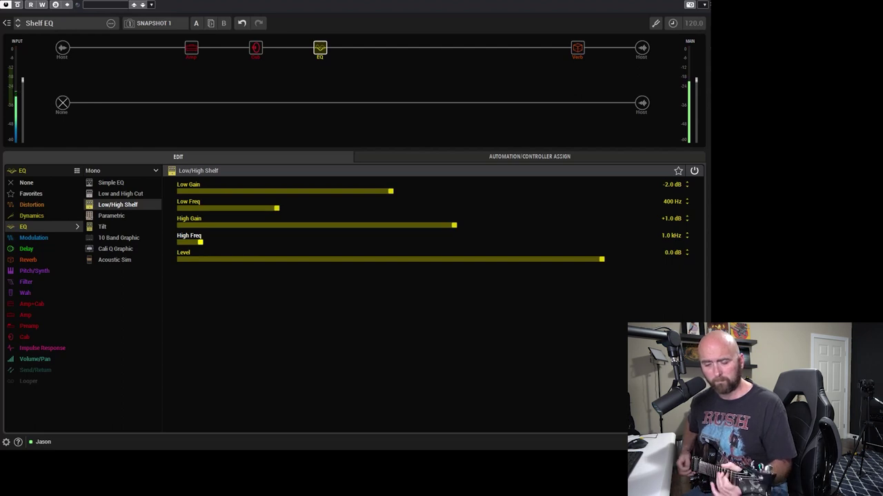
{"action": "left_click", "coordinate": [315, 38]}
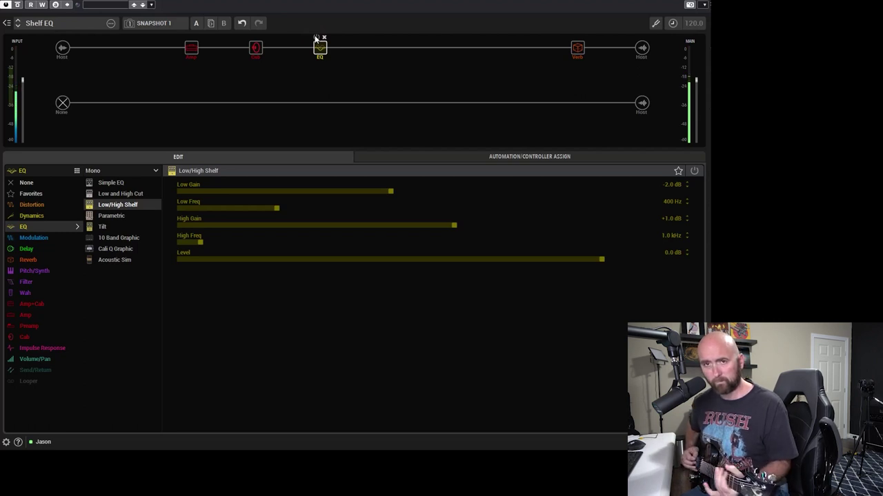
{"action": "left_click", "coordinate": [315, 38]}
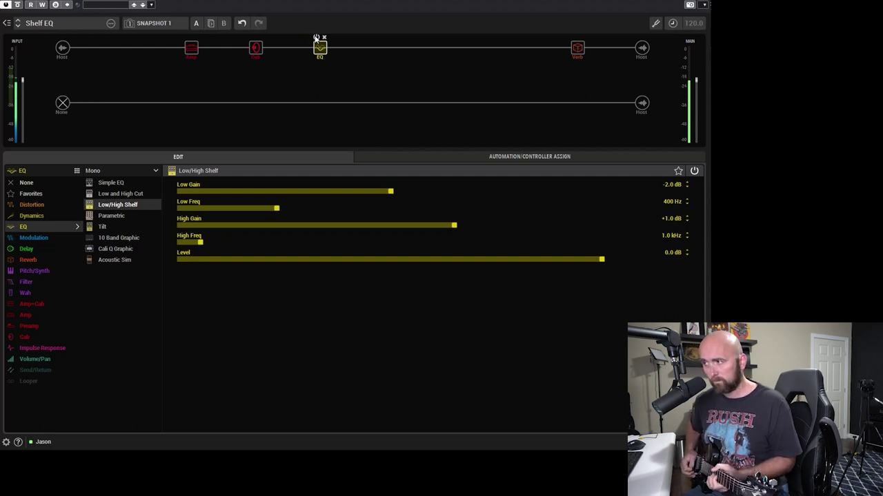
{"action": "double_click", "coordinate": [674, 203]}
Enter 650 Hz for Low Freq and 650 Hz for High Freq, replacing 400 Hz and 1.0 kHz.
{"action": "type", "text": "650"}
{"action": "key", "text": "Return"}
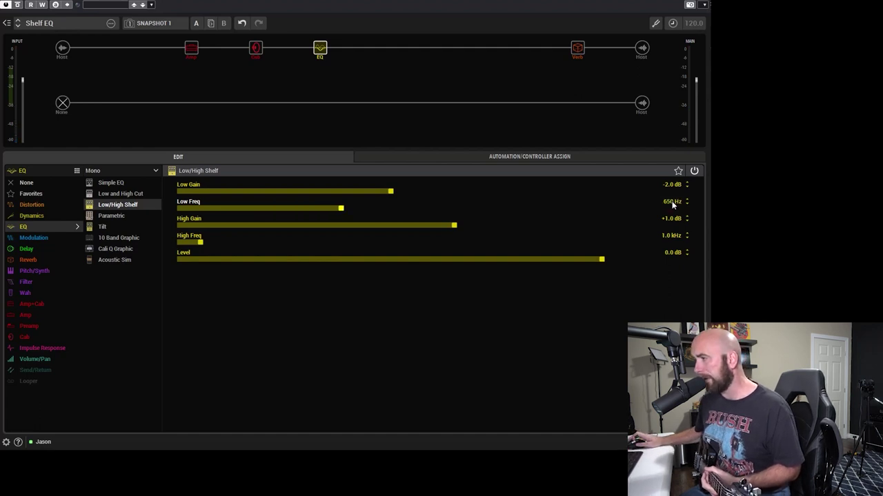
{"action": "double_click", "coordinate": [667, 237]}
{"action": "type", "text": "650"}
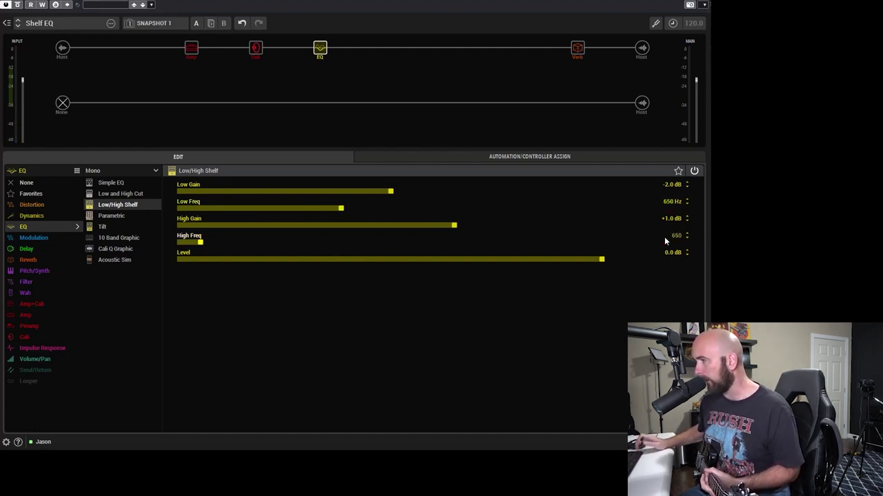
{"action": "key", "text": "Return"}
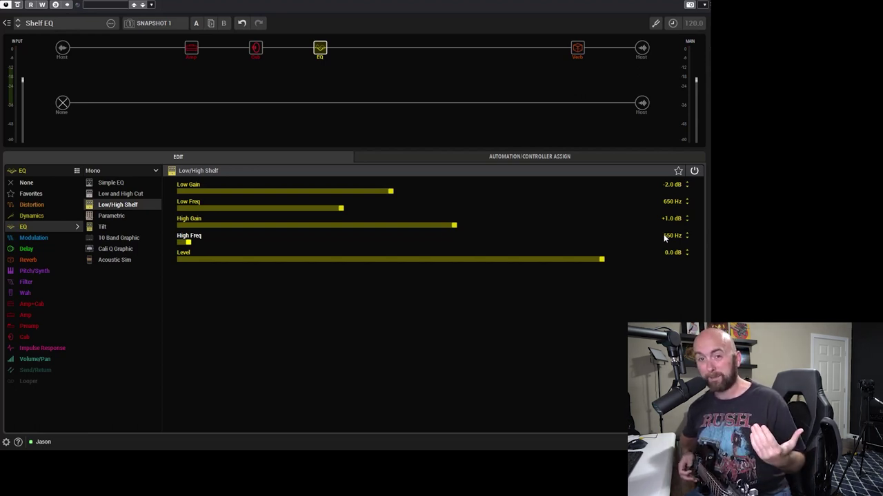
{"action": "left_click", "coordinate": [315, 36]}
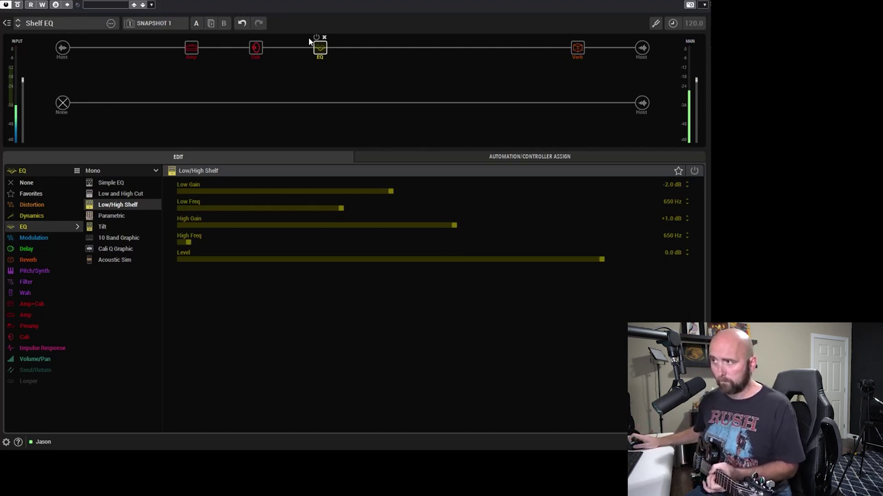
{"action": "left_click", "coordinate": [316, 38]}
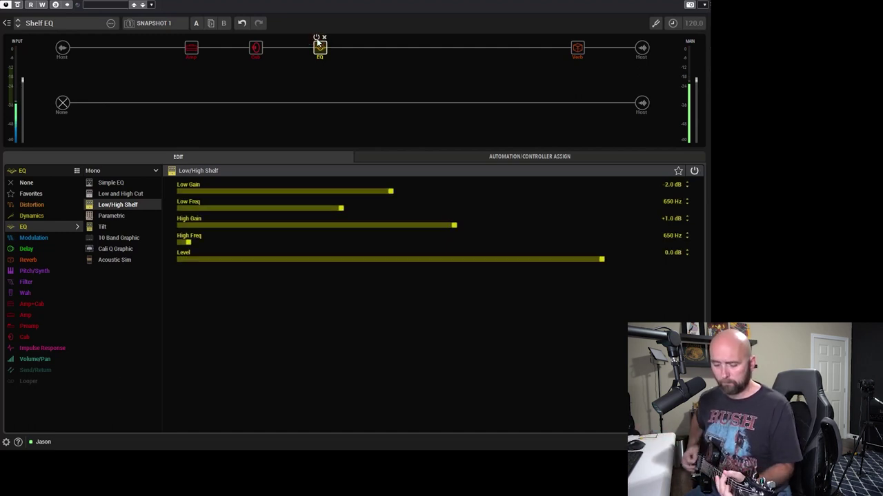